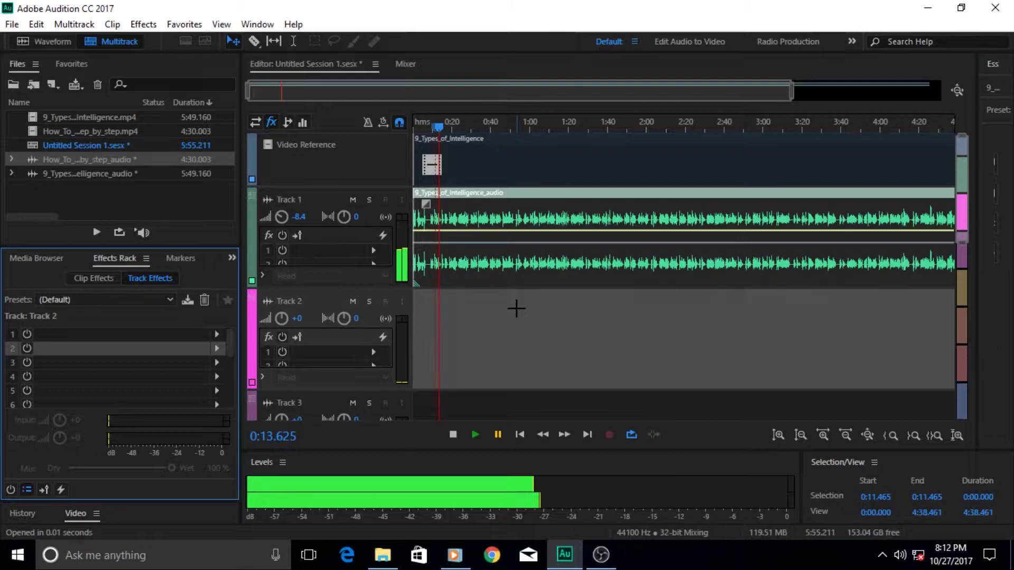
# - Add the Analog Delay effect to slot 1 of Track 2's effects rack
pyautogui.doubleClick(492, 95)
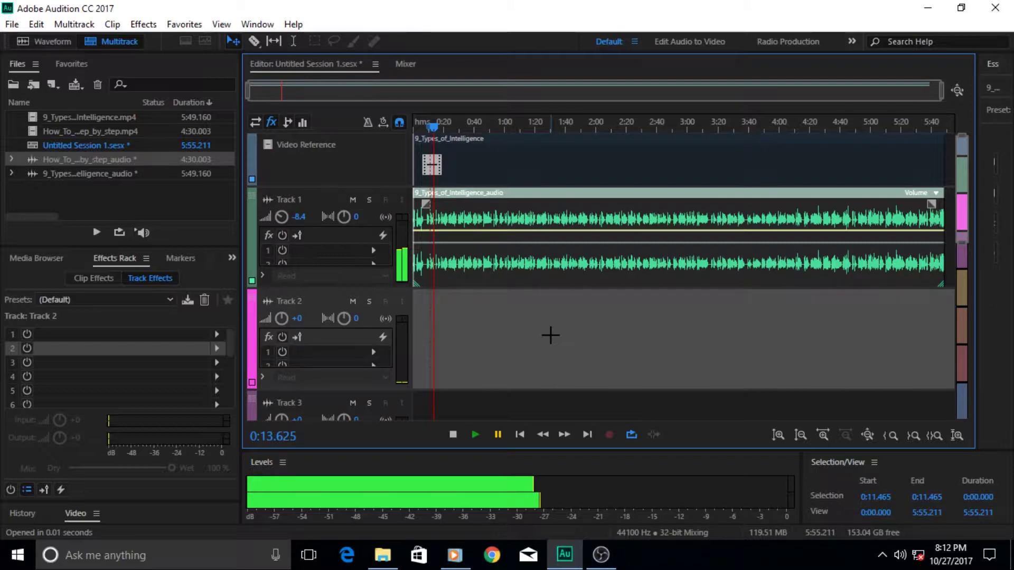
pyautogui.click(170, 340)
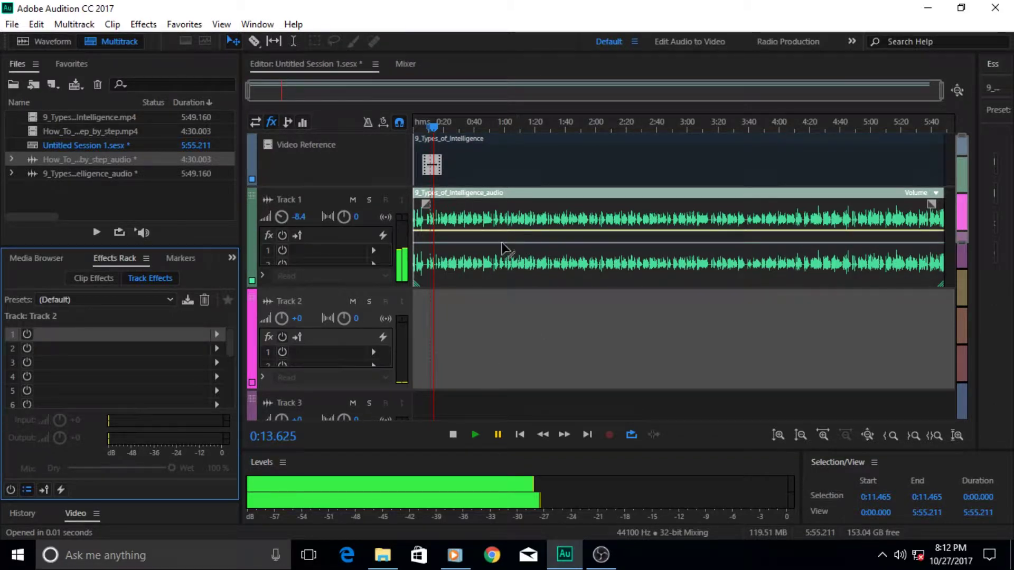
pyautogui.click(217, 334)
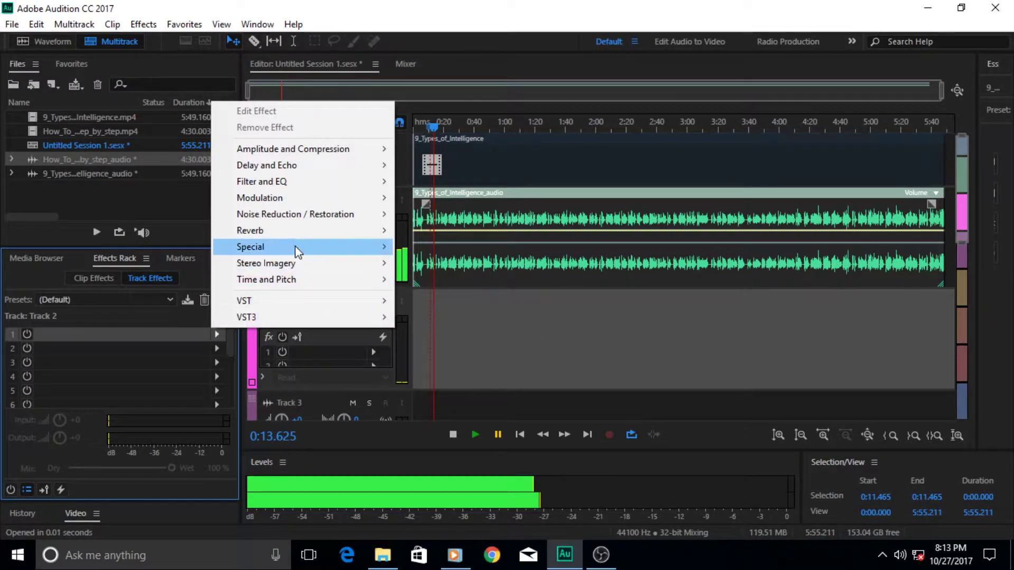
pyautogui.moveTo(284, 174)
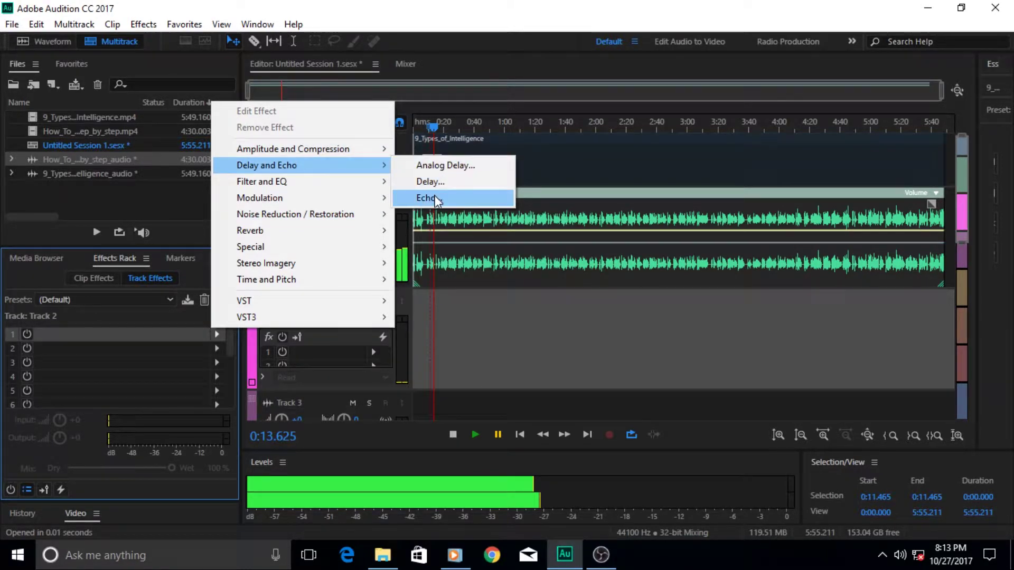
pyautogui.click(433, 167)
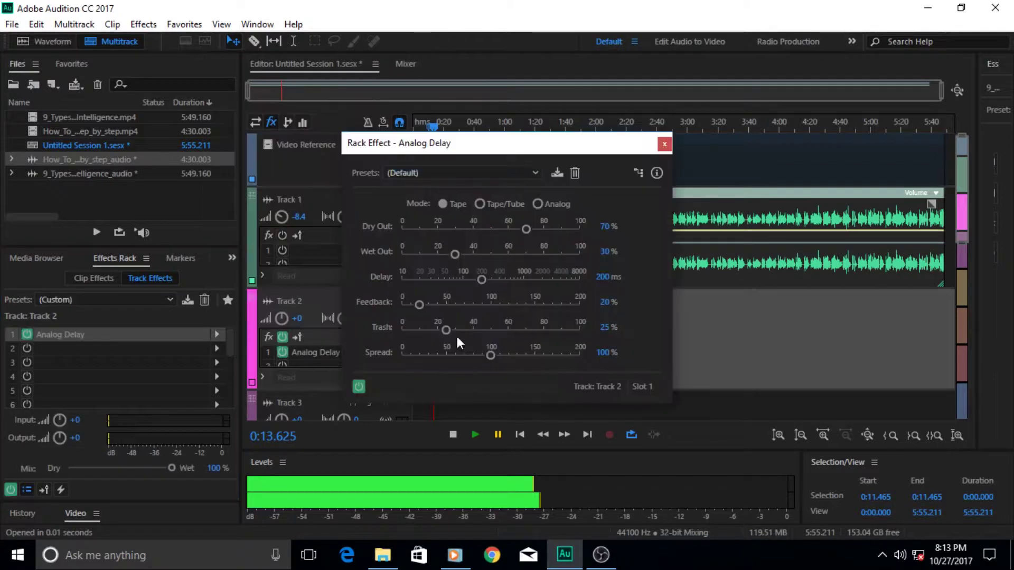
# - Apply the Call of Kaifu preset to the Analog Delay effect and preview the session briefly
pyautogui.moveTo(476, 149); pyautogui.dragTo(790, 106)
pyautogui.click(850, 136)
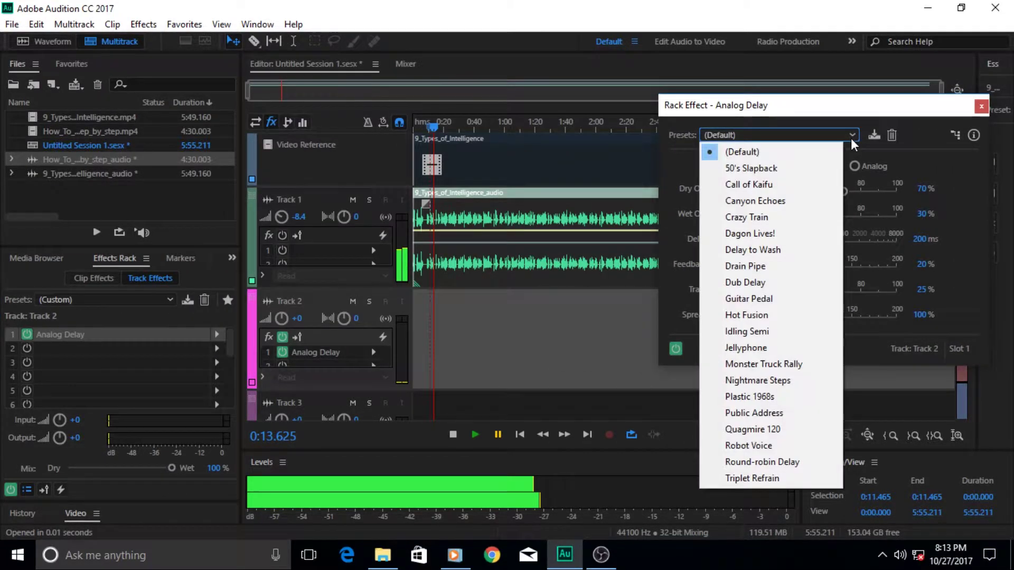
pyautogui.click(753, 183)
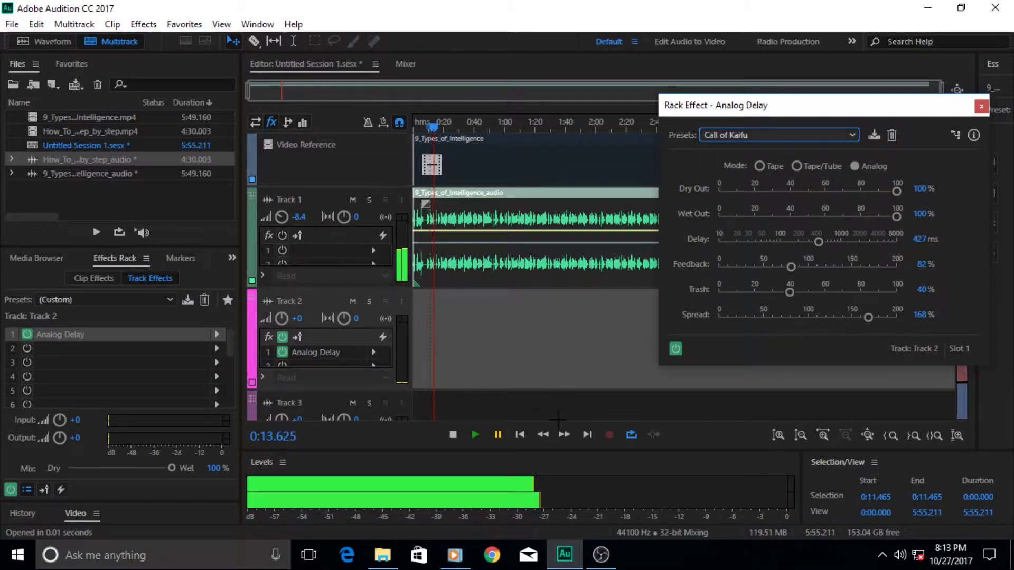
pyautogui.click(473, 436)
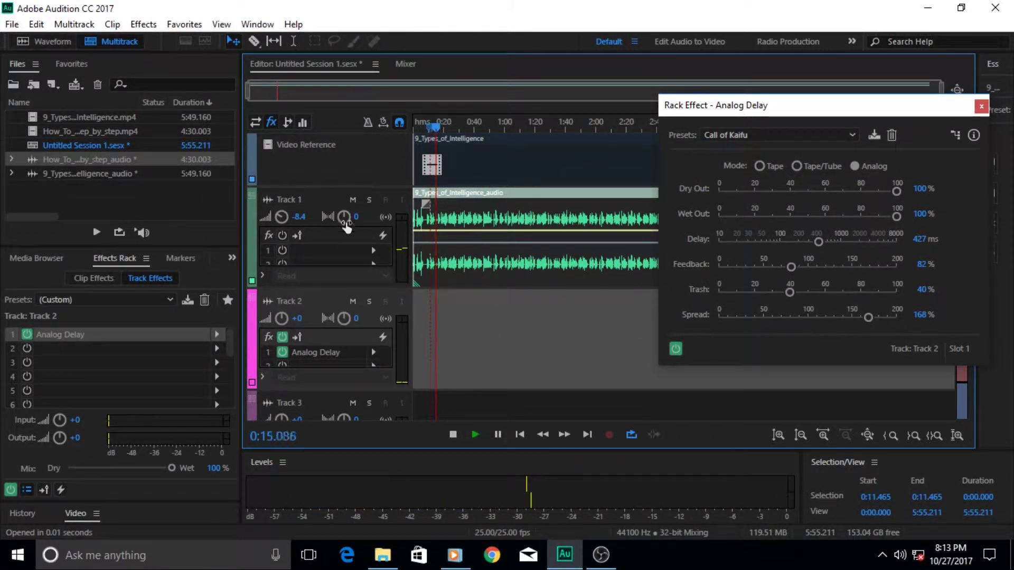
pyautogui.click(497, 435)
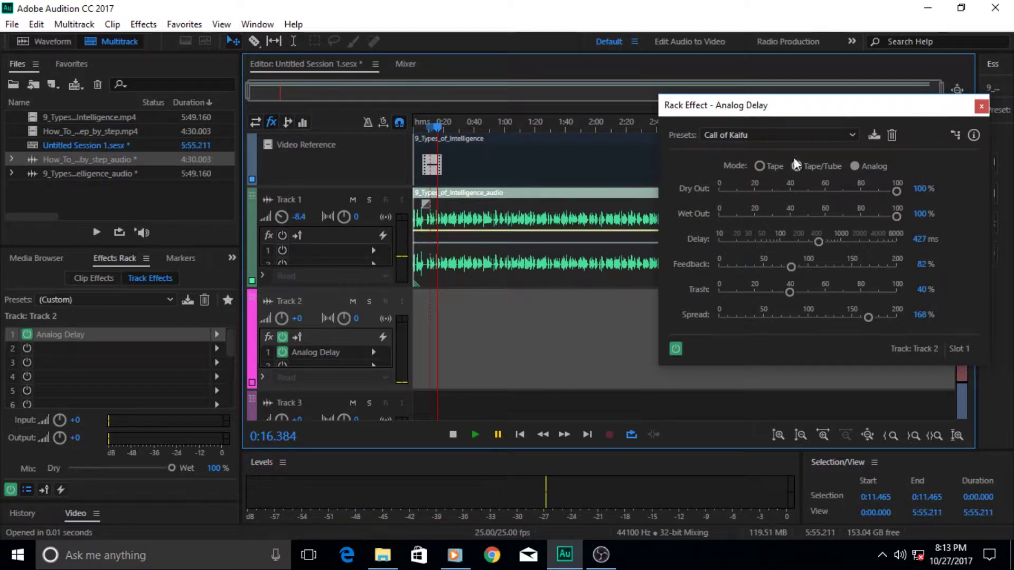
# - Switch the Analog Delay effect to the Jellyphone preset and audition short passages of the session
pyautogui.click(776, 134)
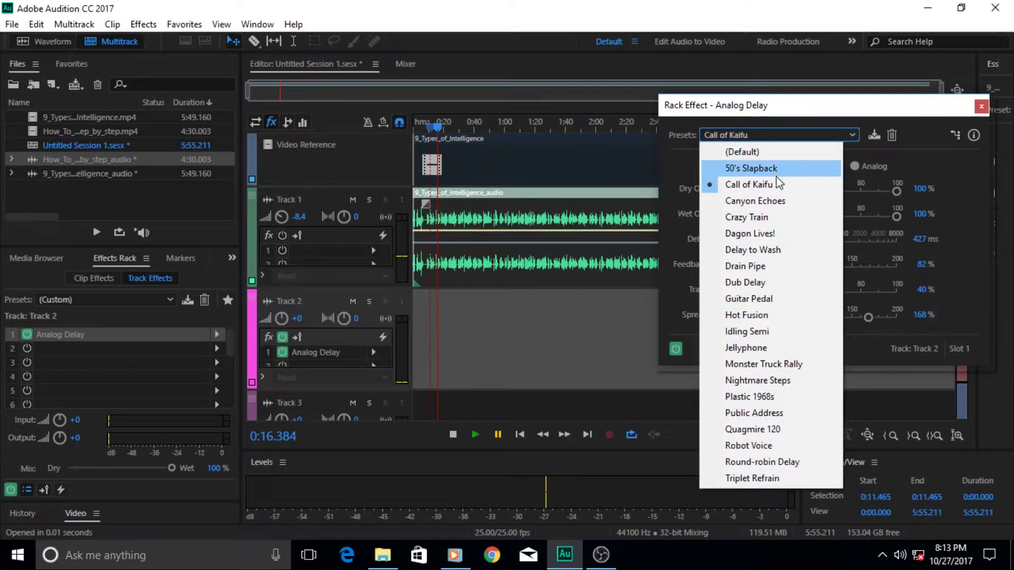
pyautogui.click(776, 349)
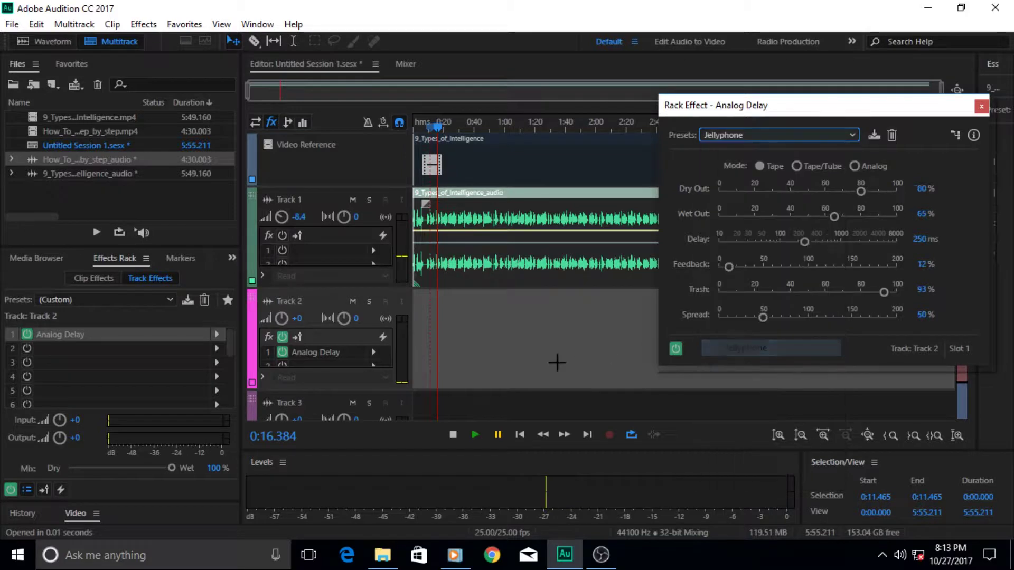
pyautogui.click(498, 435)
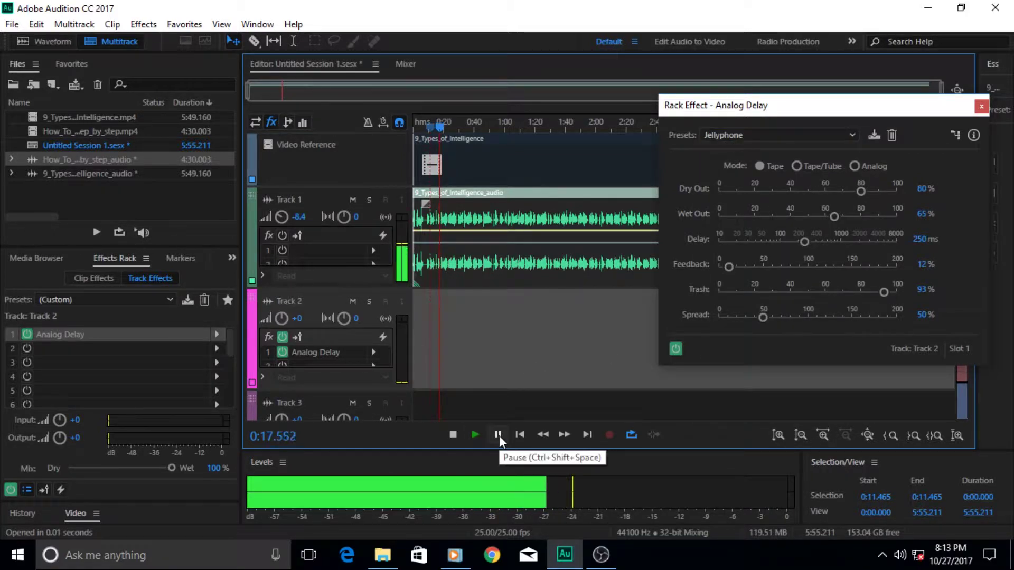
pyautogui.click(498, 435)
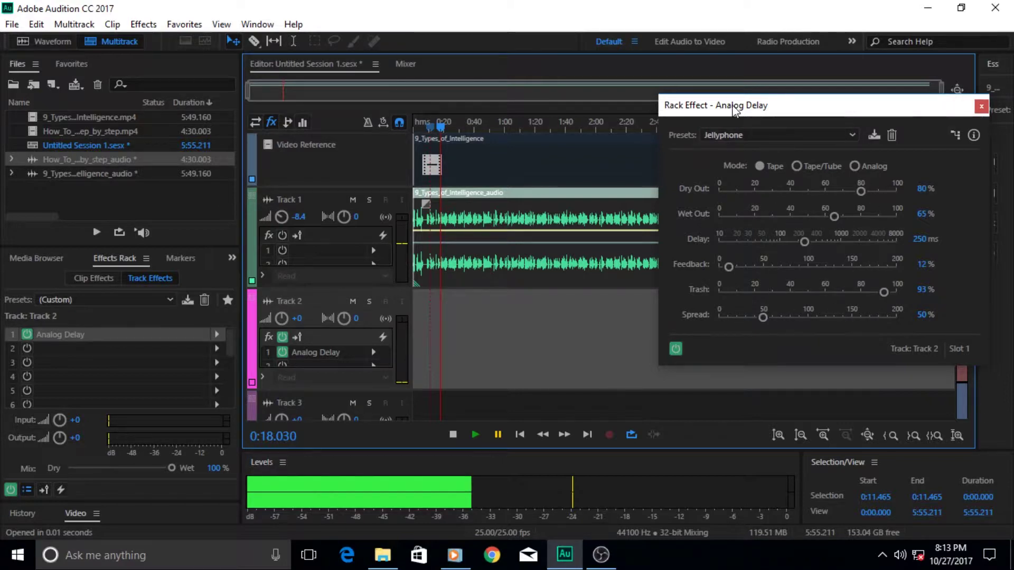
pyautogui.moveTo(734, 108); pyautogui.dragTo(765, 105)
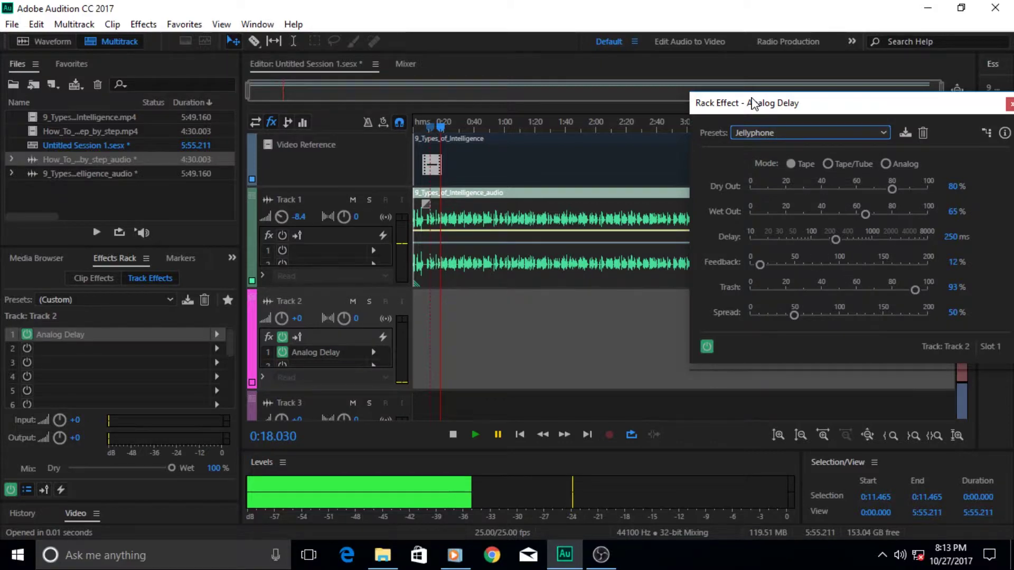
pyautogui.moveTo(761, 110); pyautogui.dragTo(760, 155)
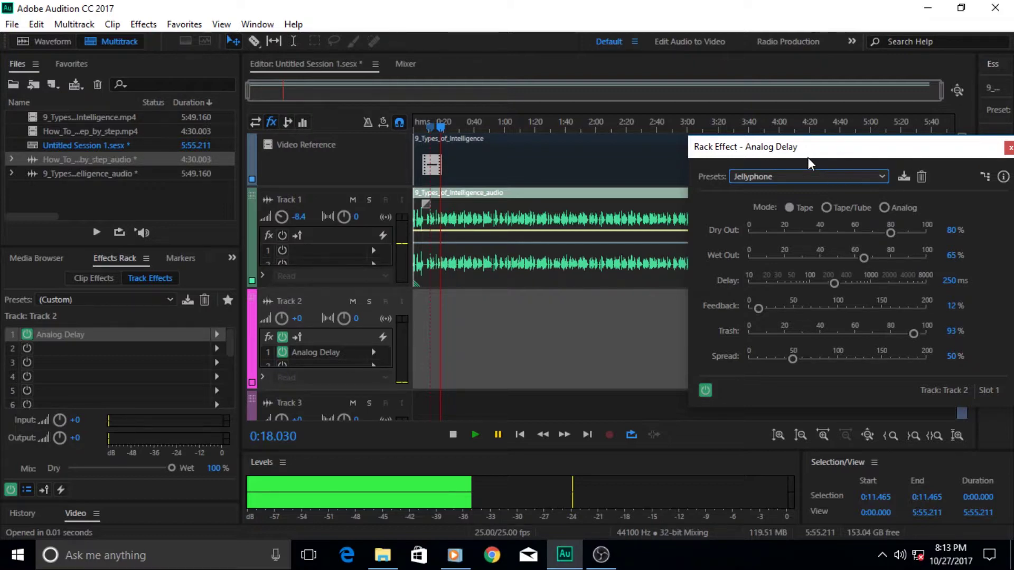
pyautogui.click(478, 435)
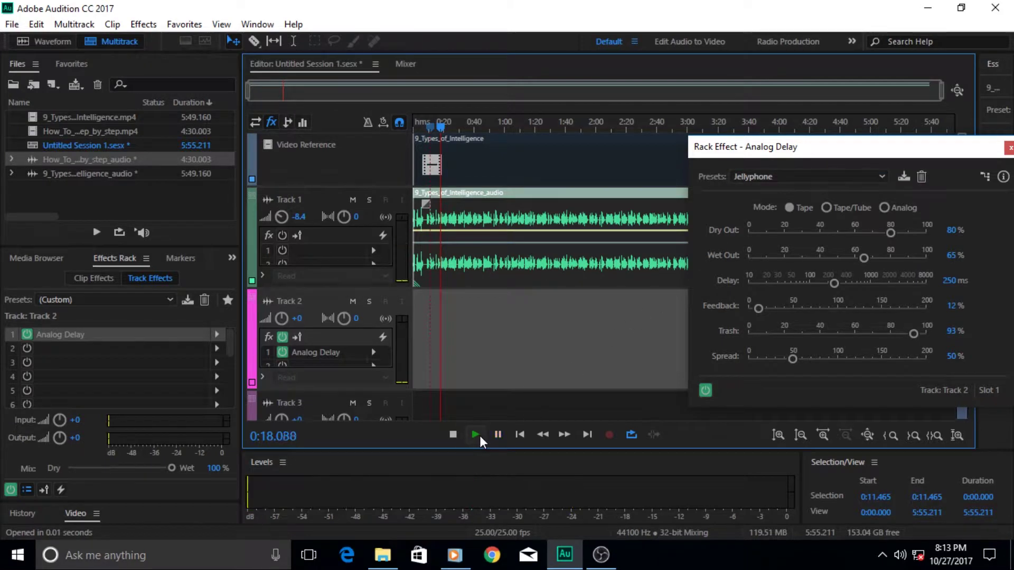
pyautogui.click(498, 435)
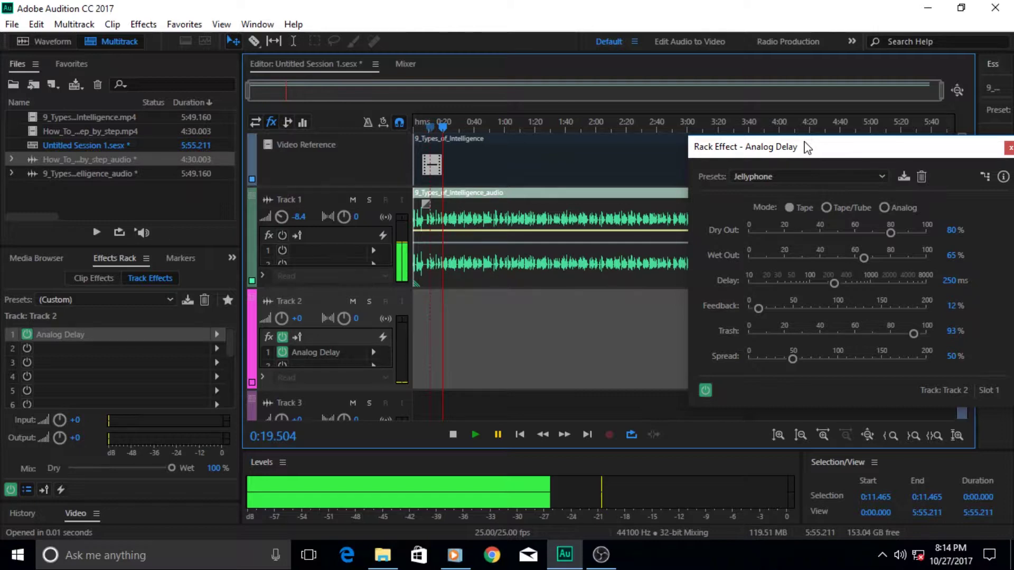
pyautogui.moveTo(857, 156); pyautogui.dragTo(746, 132)
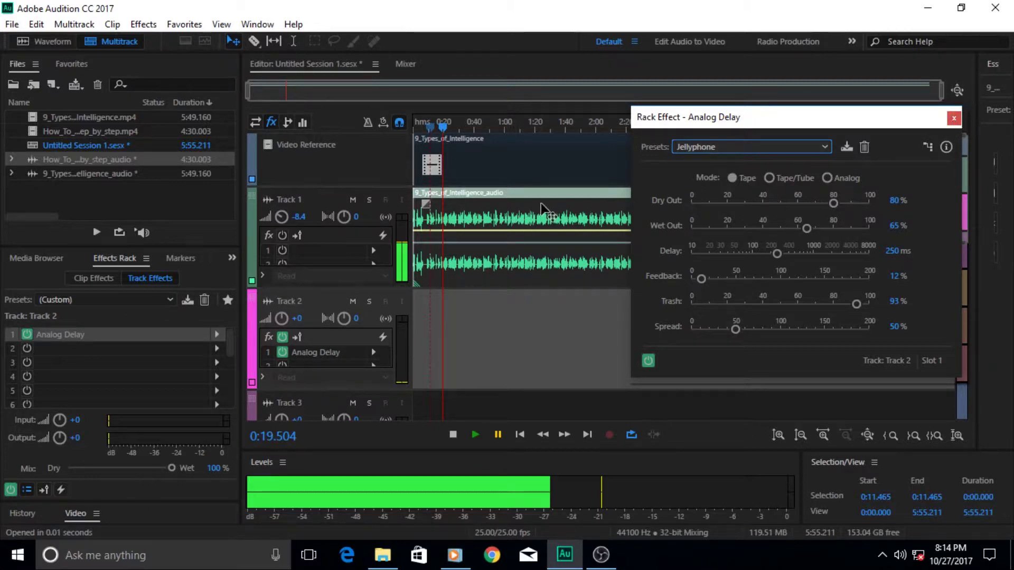
# - Close the Analog Delay settings and remove the effect from Track 2's rack
pyautogui.click(953, 118)
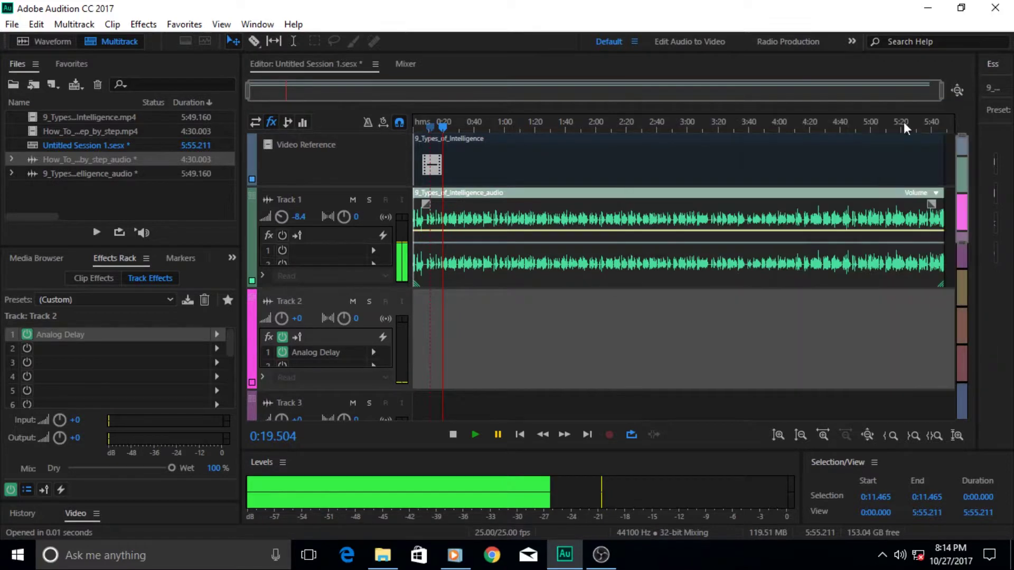
pyautogui.click(65, 334)
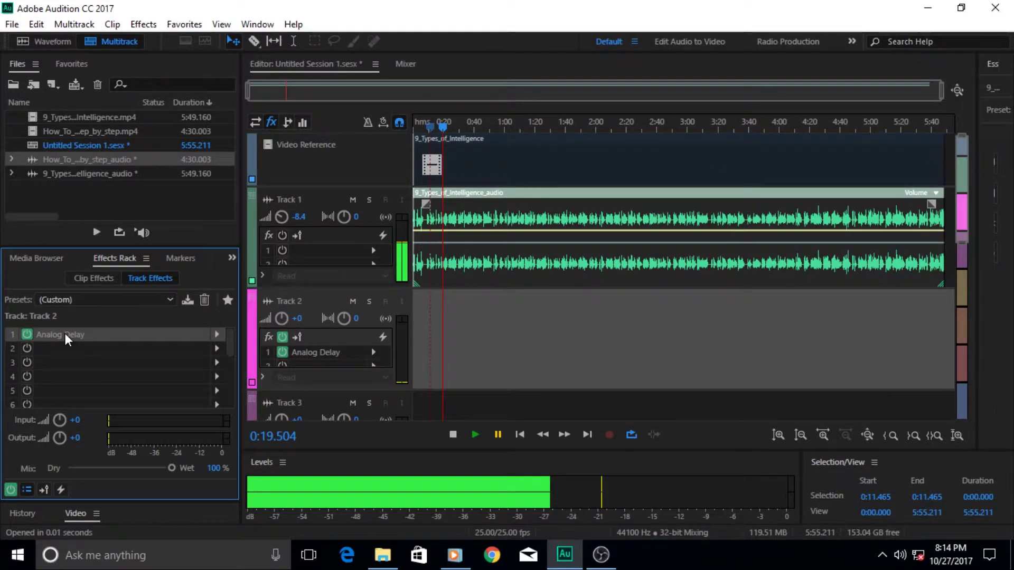
pyautogui.press('Delete')
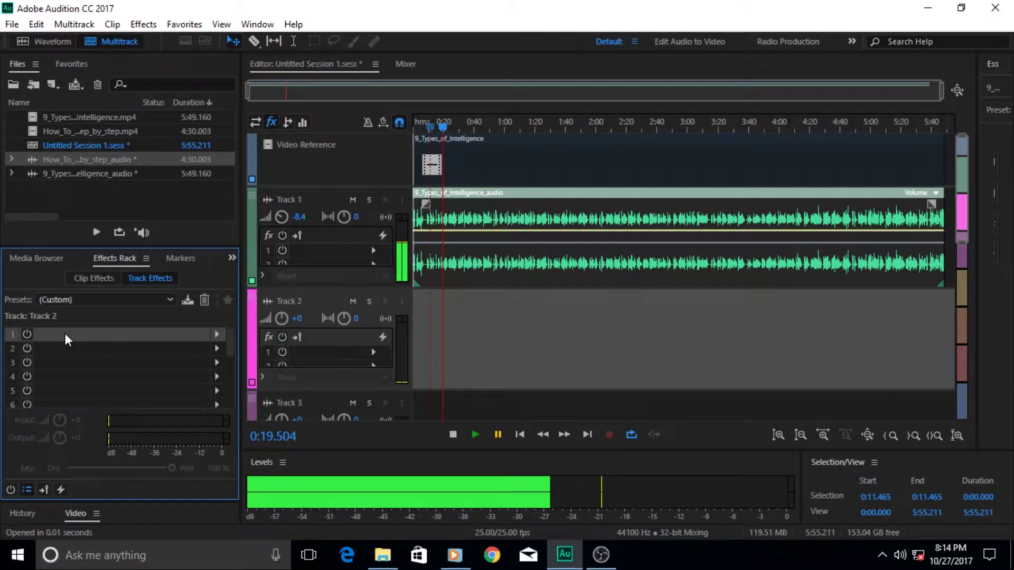
# - Add the Convolution Reverb effect to slot 1 of Track 2's effects rack
pyautogui.click(217, 335)
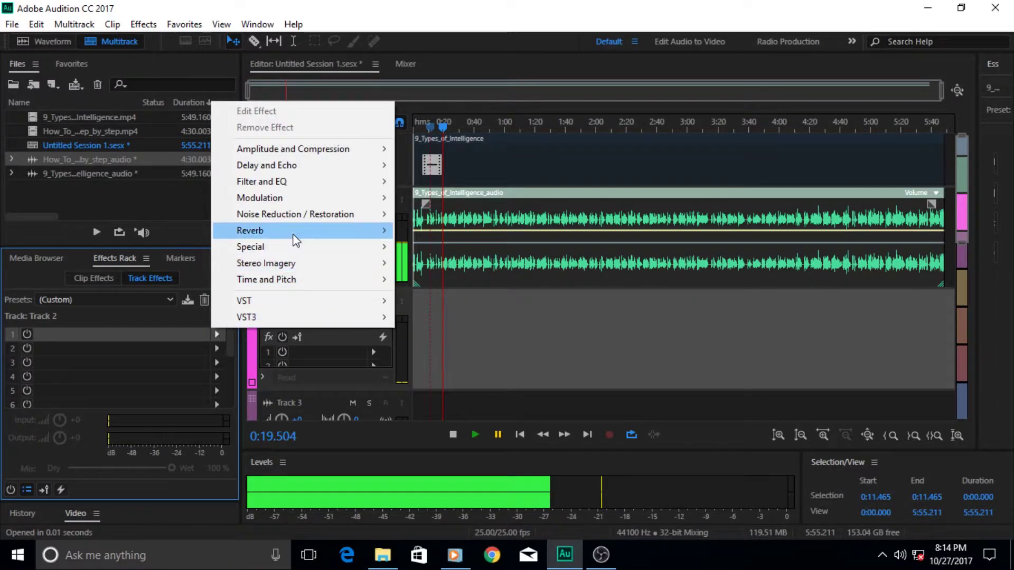
pyautogui.moveTo(297, 240)
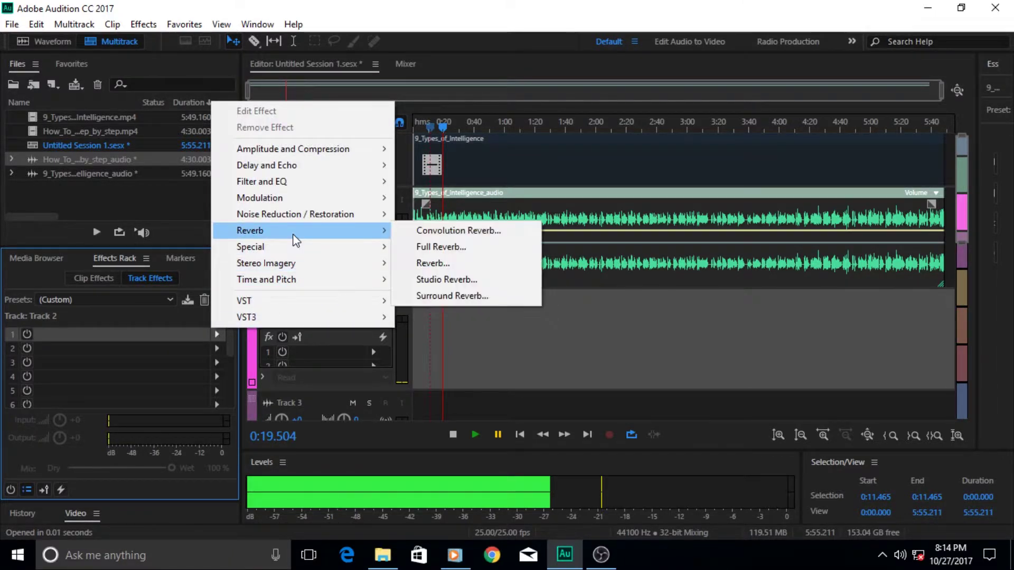
pyautogui.click(425, 232)
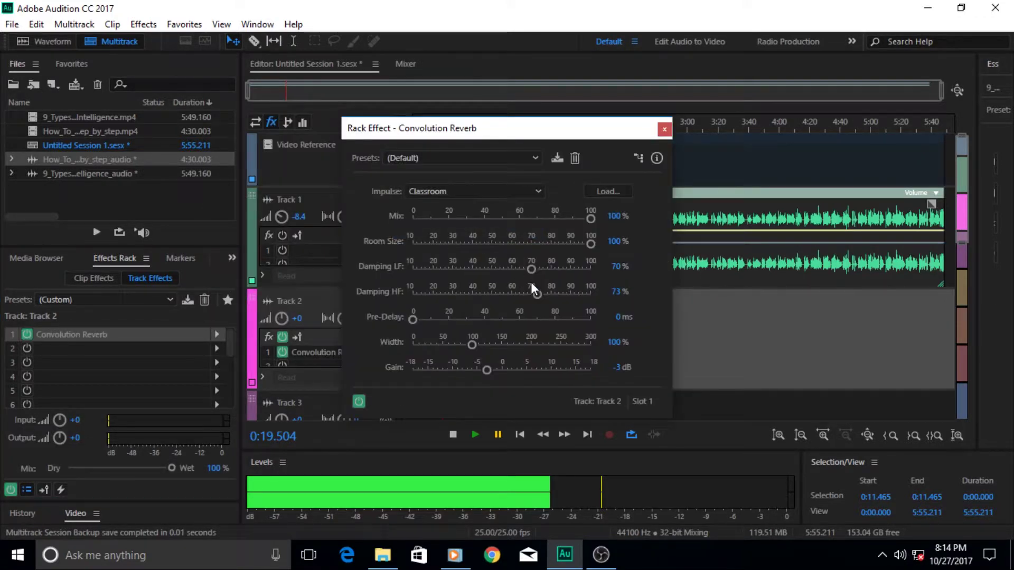
pyautogui.moveTo(404, 135); pyautogui.dragTo(699, 125)
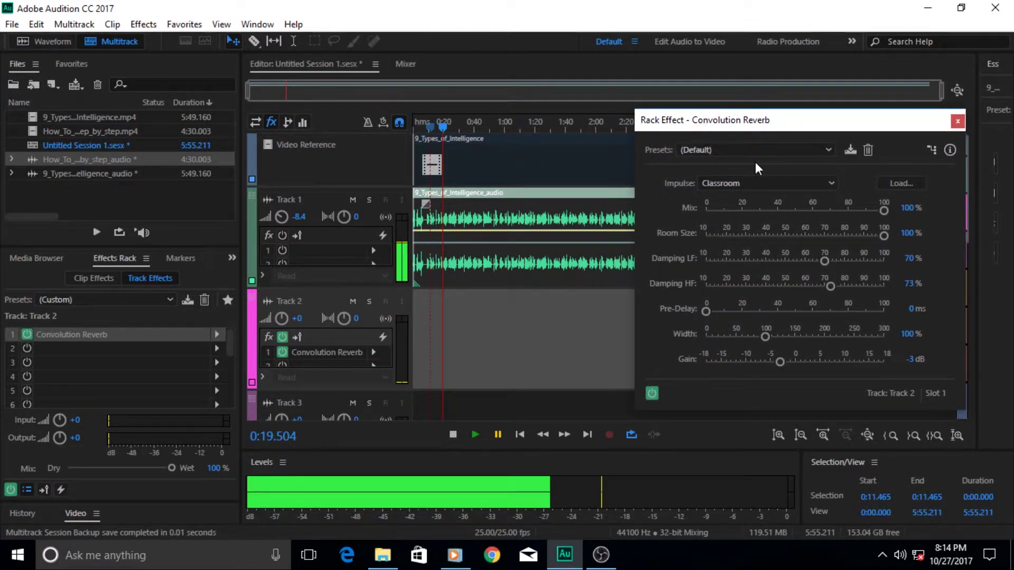
# - Review the available Convolution Reverb impulses and play the session with the Classroom impulse
pyautogui.click(829, 183)
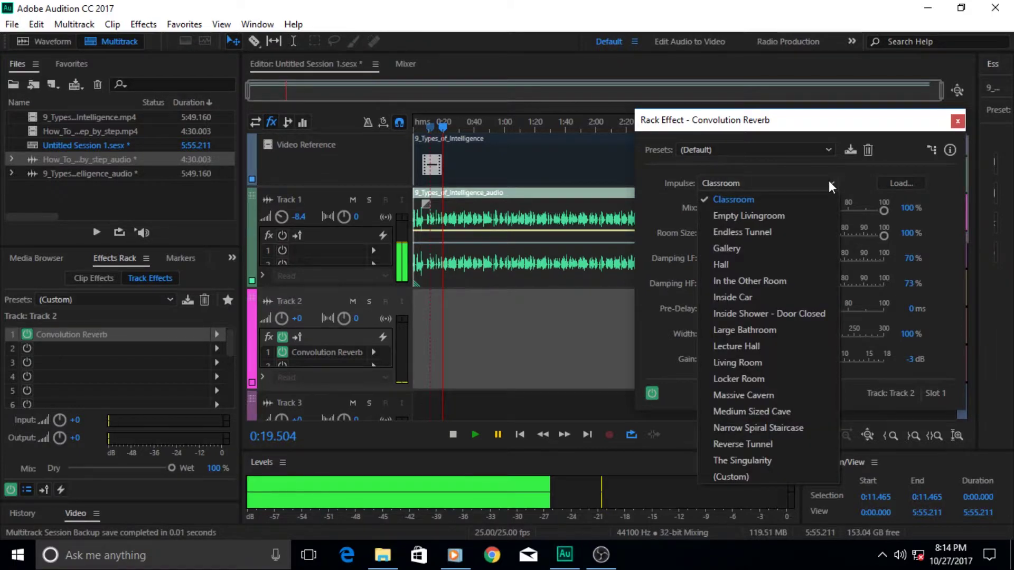
pyautogui.click(828, 183)
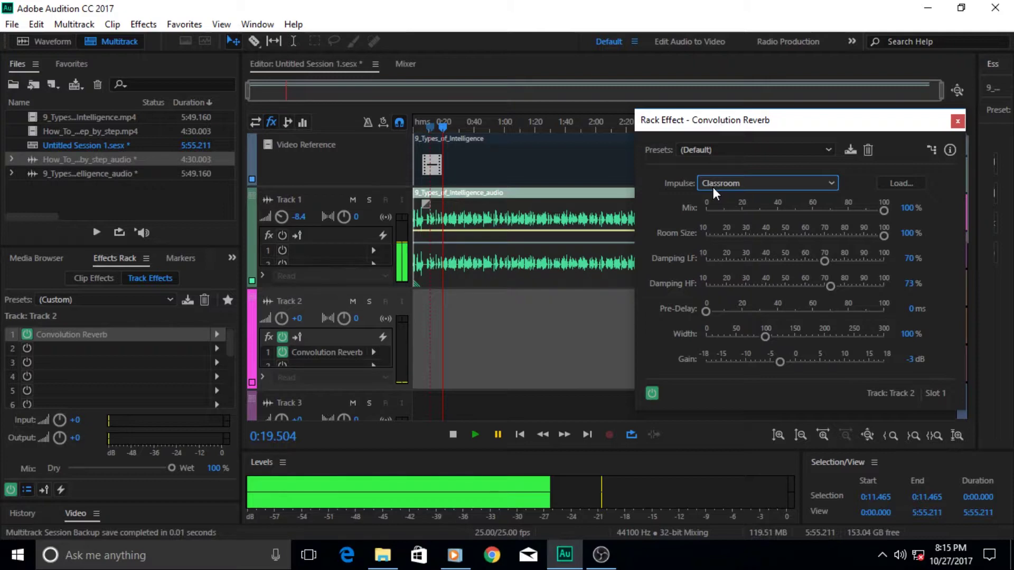
pyautogui.click(739, 183)
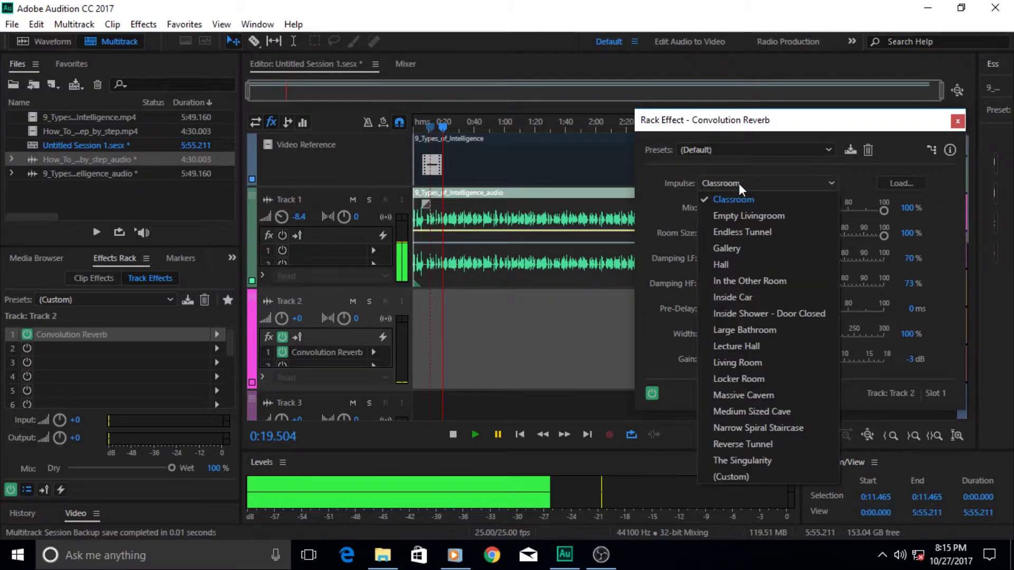
pyautogui.click(795, 185)
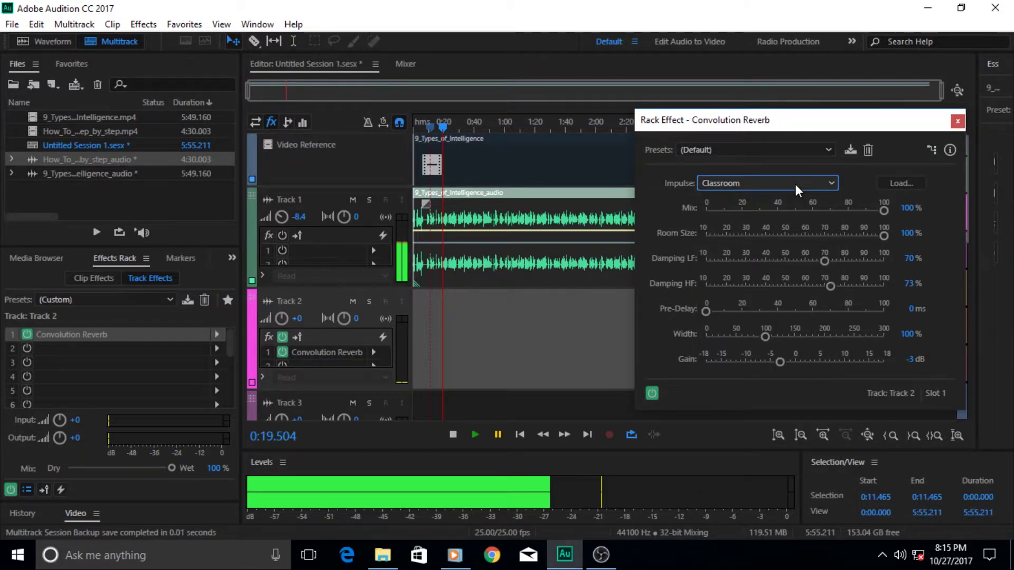
pyautogui.click(795, 185)
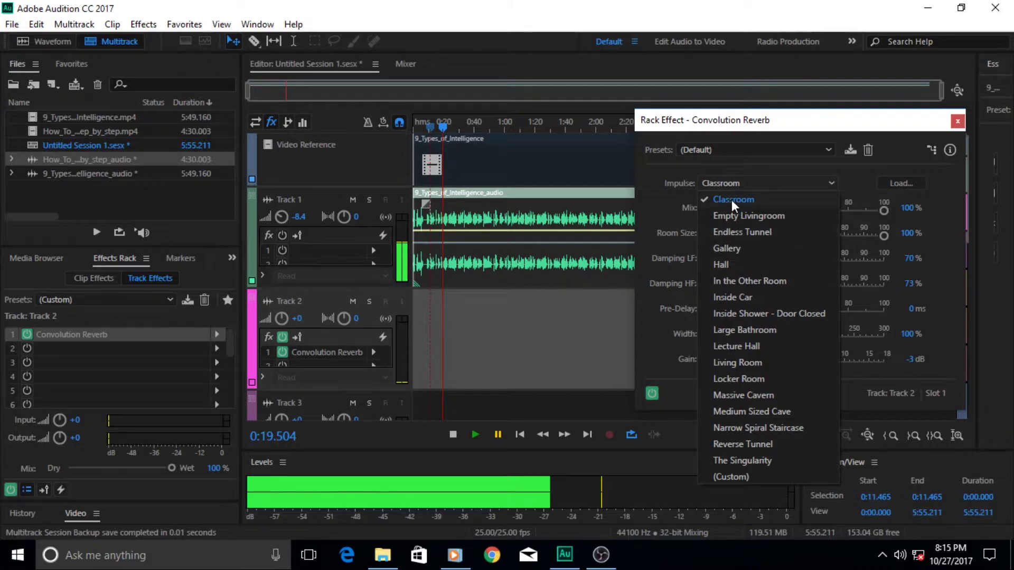
pyautogui.click(473, 434)
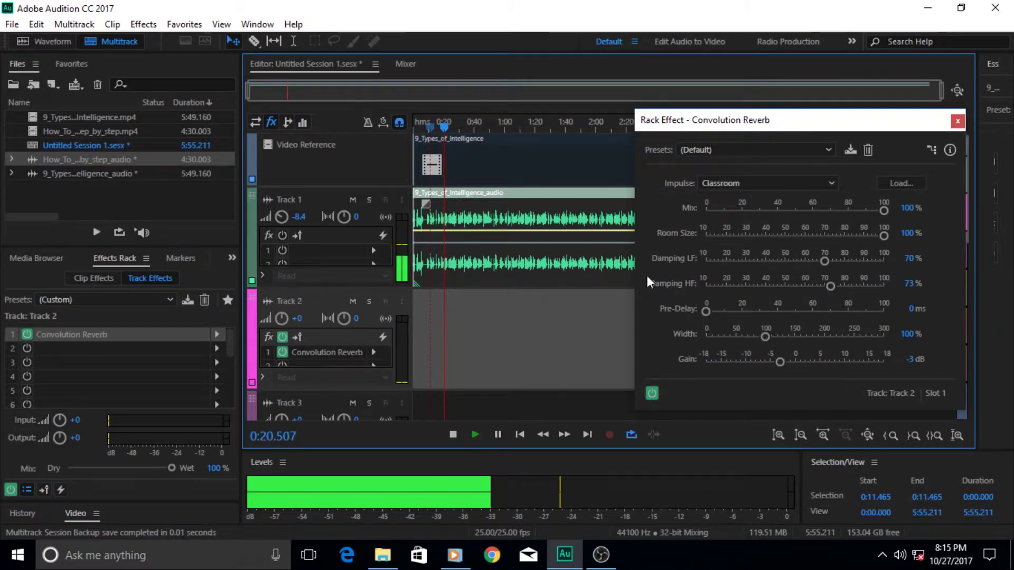
# - Try the Hall impulse during playback, and set the Convolution Reverb impulse to Endless Tunnel
pyautogui.click(752, 185)
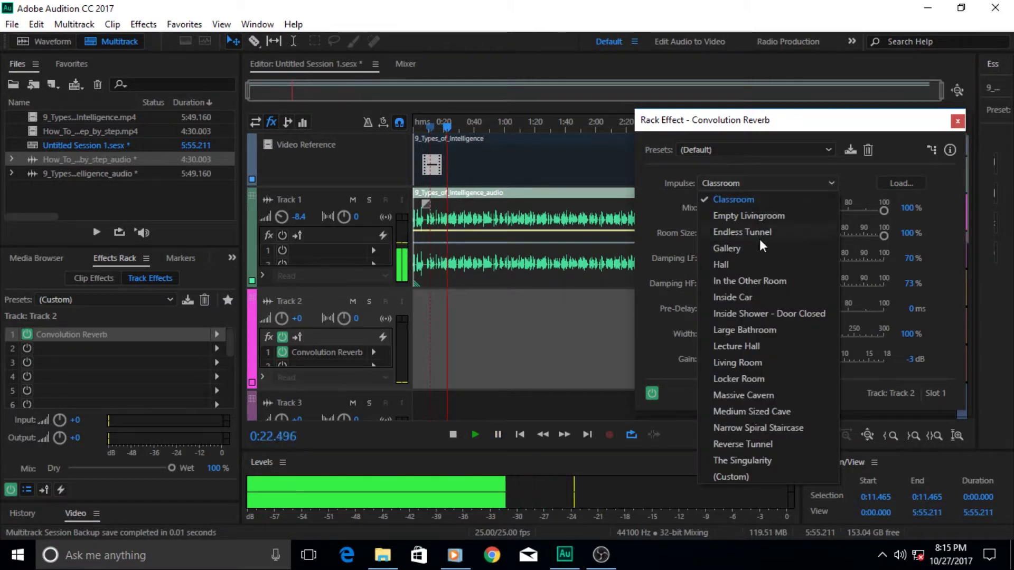
pyautogui.click(750, 264)
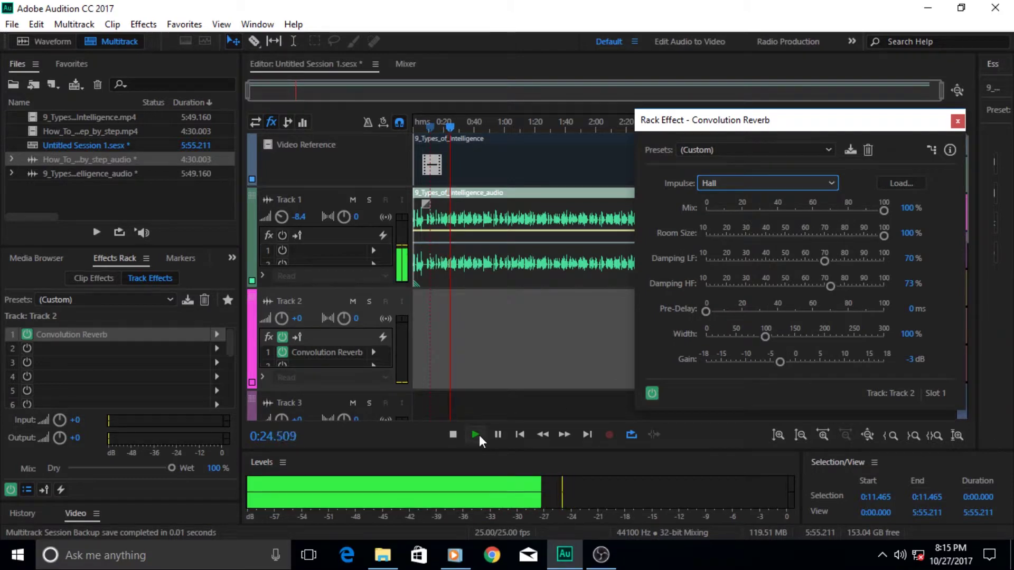
pyautogui.click(755, 179)
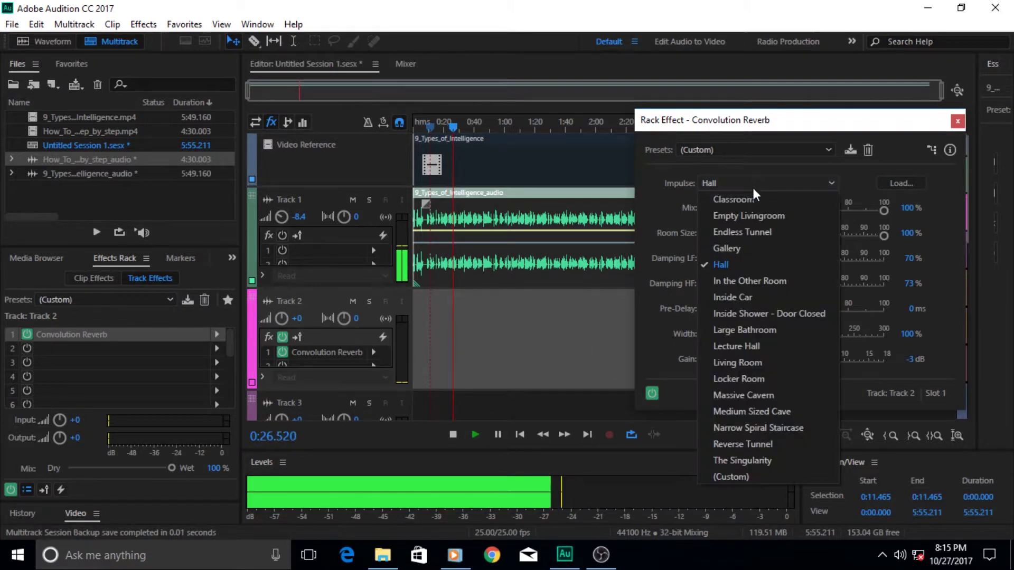
pyautogui.click(751, 237)
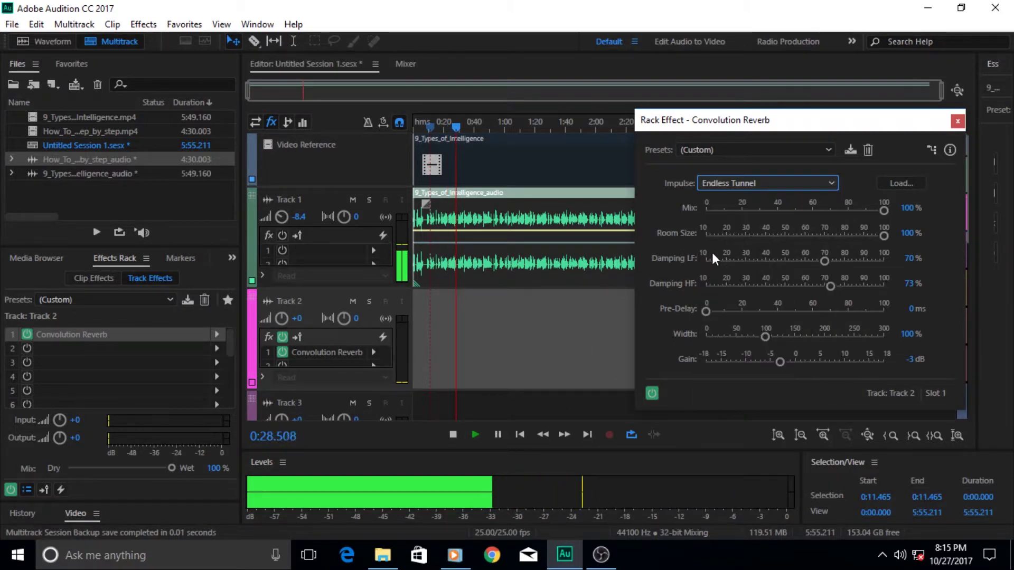
# - Pause playback, set the Convolution Reverb impulse to Inside Car, and play the session to audition it
pyautogui.click(502, 438)
pyautogui.click(765, 186)
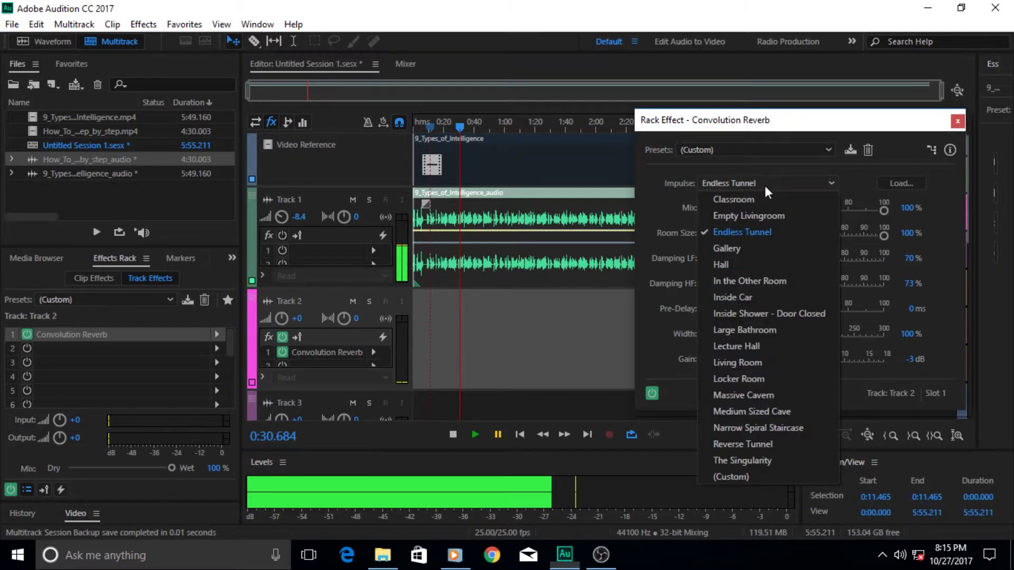
pyautogui.click(736, 300)
pyautogui.click(470, 435)
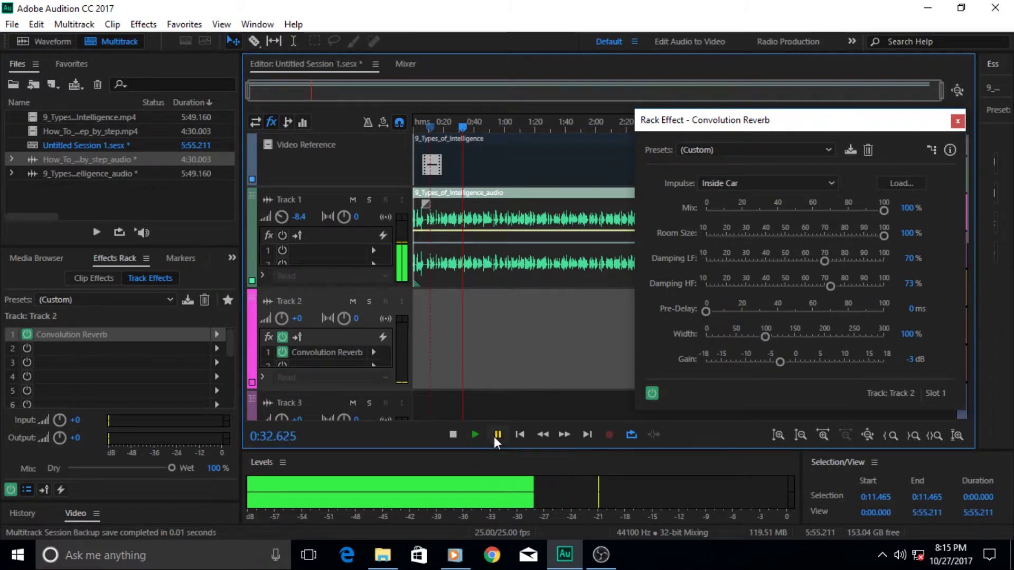
# - Apply the Smokey Bar preset to the Convolution Reverb and resume session playback
pyautogui.click(717, 149)
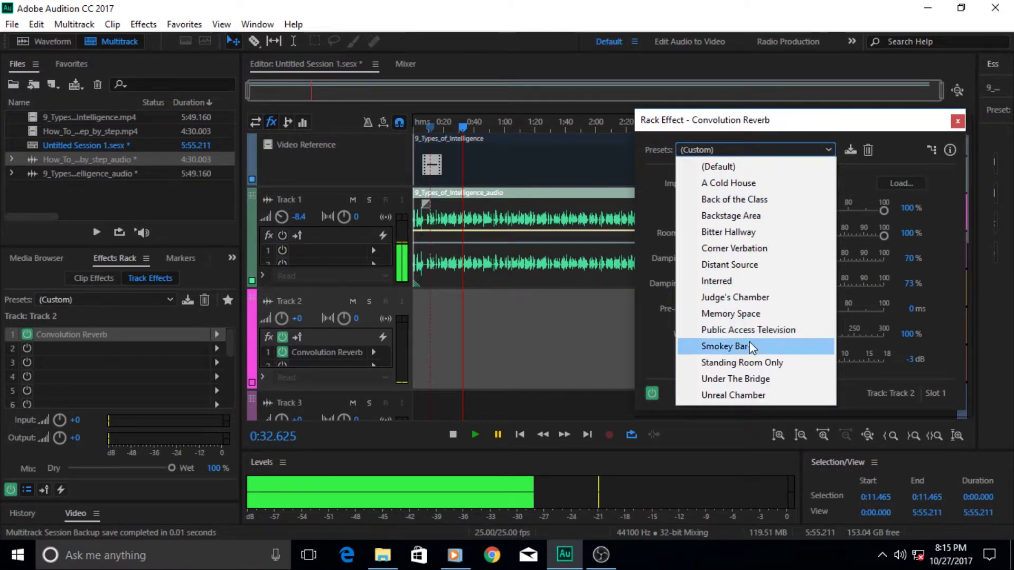
pyautogui.click(717, 348)
pyautogui.click(476, 438)
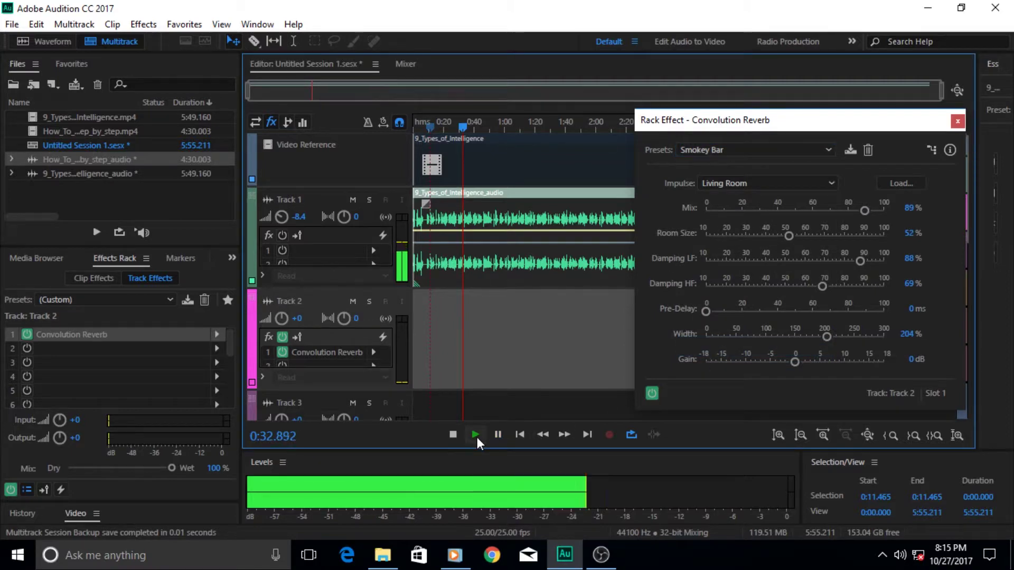
# - Try the Empty Livingroom impulse during playback, set the impulse to Medium Sized Cave, and pause the session
pyautogui.click(734, 183)
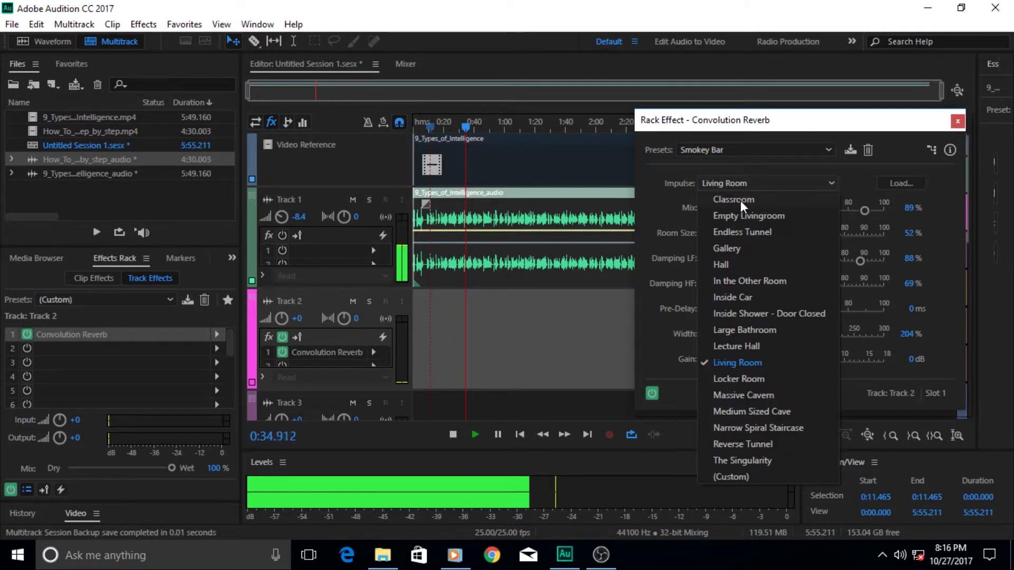
pyautogui.click(742, 214)
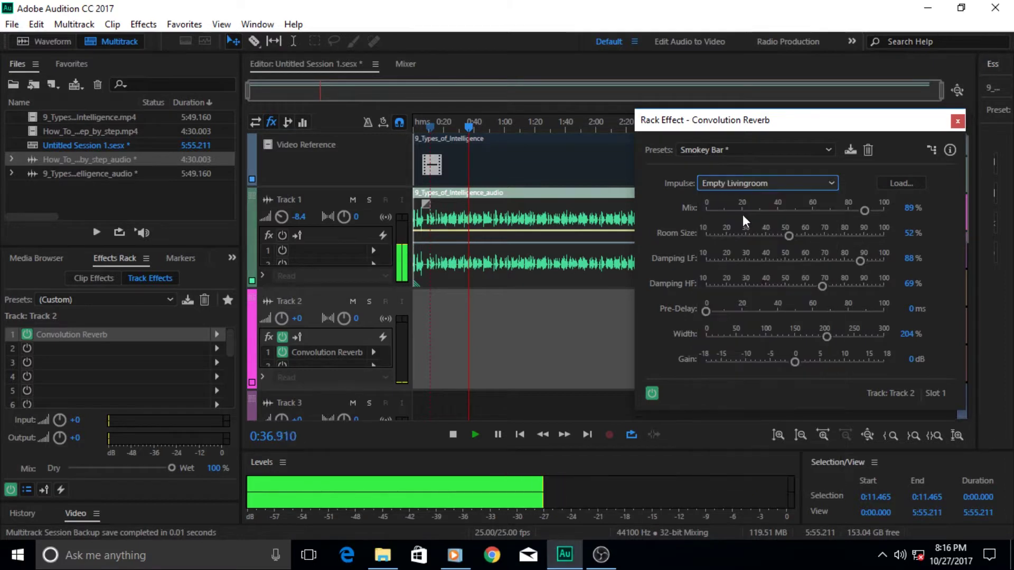
pyautogui.click(759, 184)
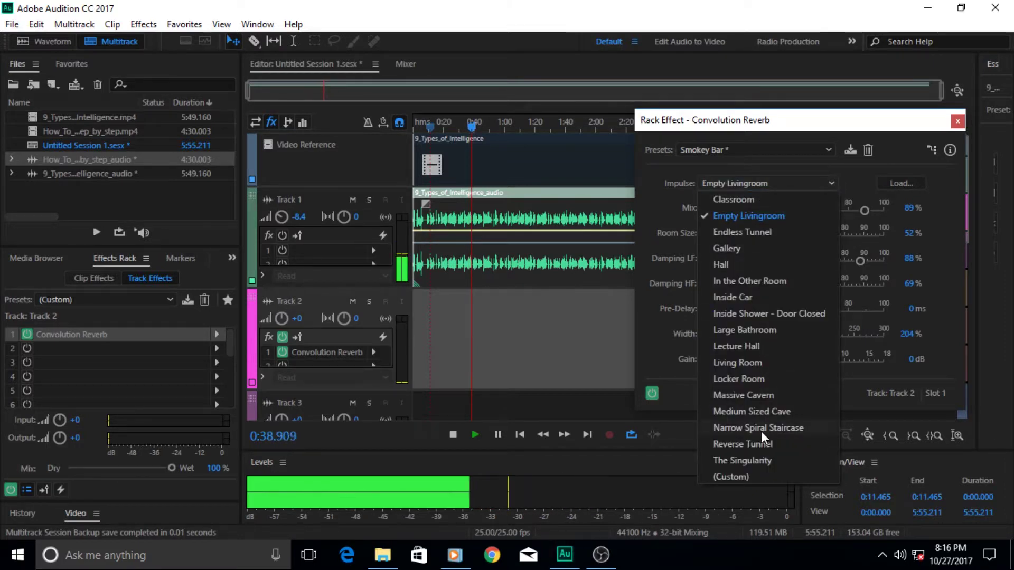
pyautogui.click(758, 411)
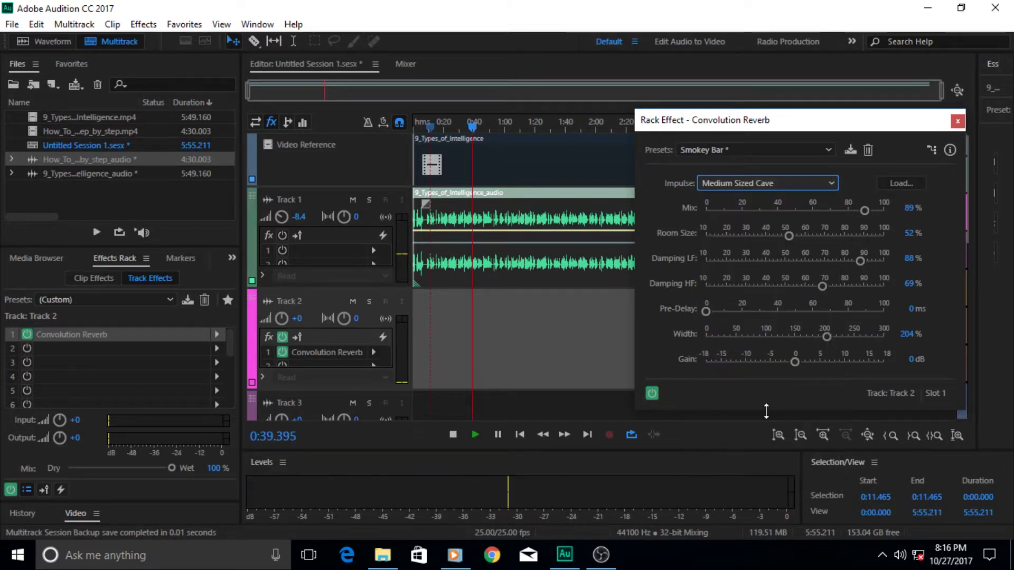
pyautogui.click(498, 434)
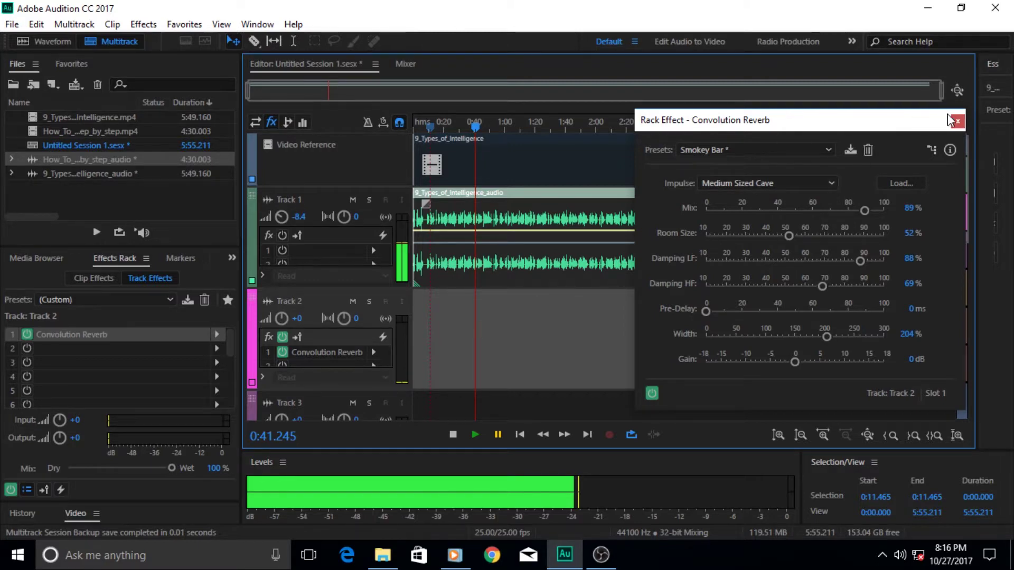
# - Review the available impulses without changing the selection, and close the Convolution Reverb settings
pyautogui.click(830, 179)
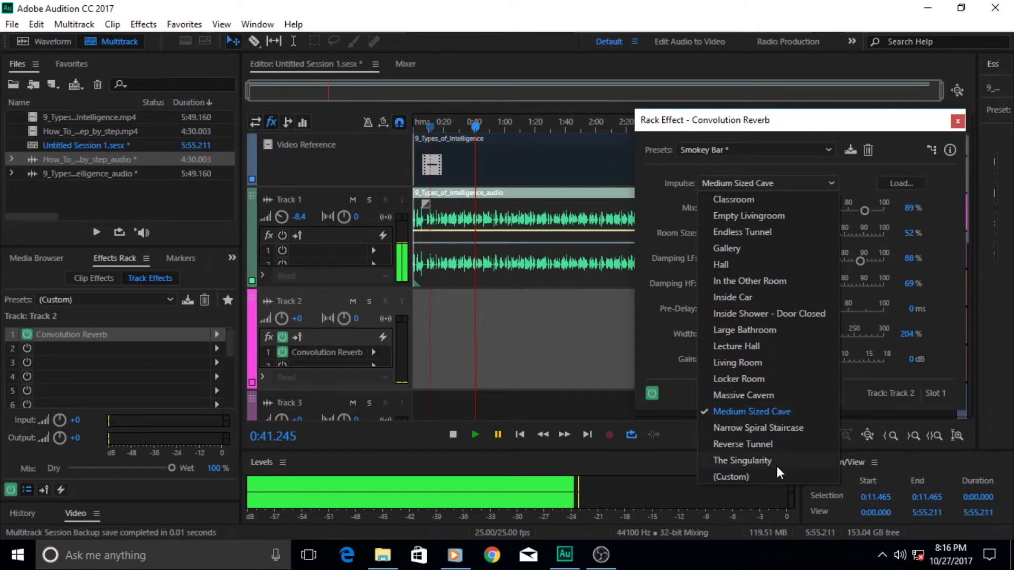
pyautogui.click(936, 214)
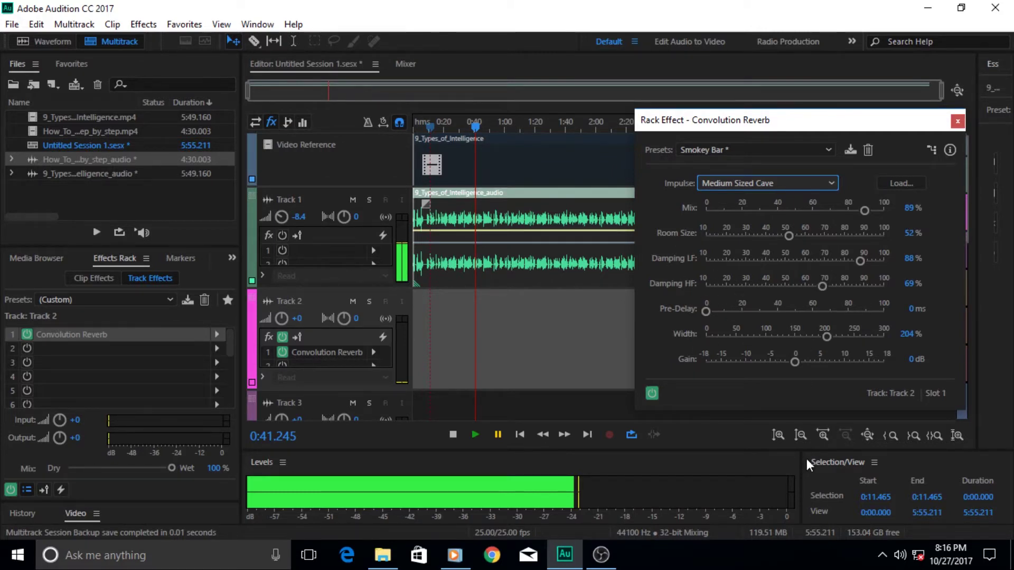
pyautogui.click(959, 125)
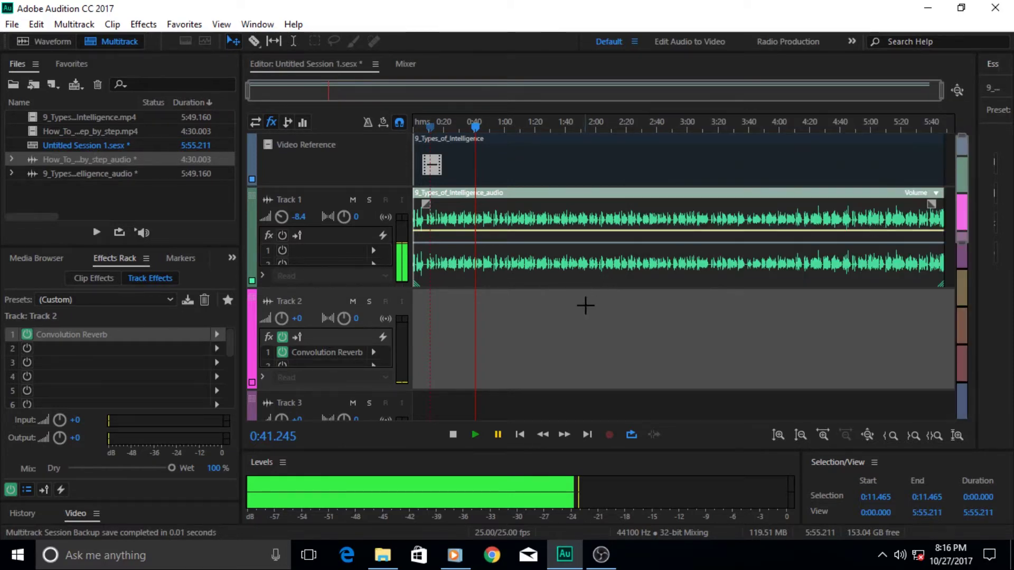
# - Select Track 1 and minimize the audio editor to show the desktop
pyautogui.click(585, 215)
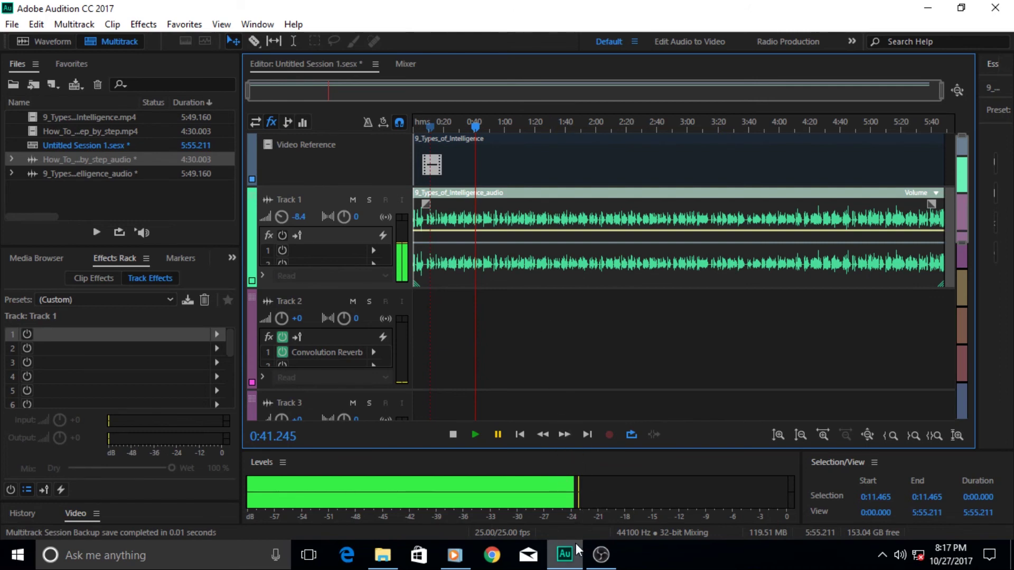
pyautogui.moveTo(574, 555)
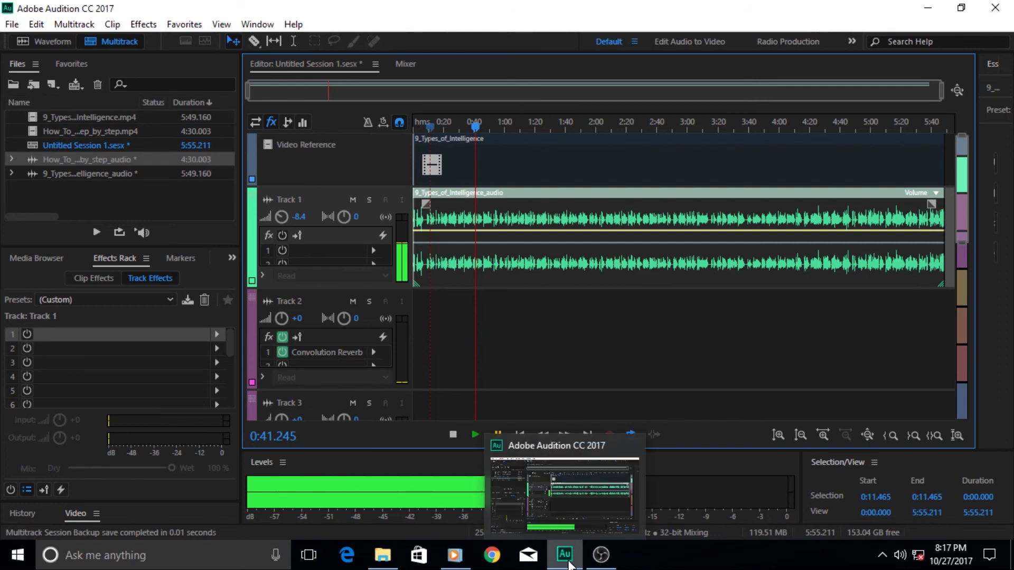
pyautogui.click(568, 562)
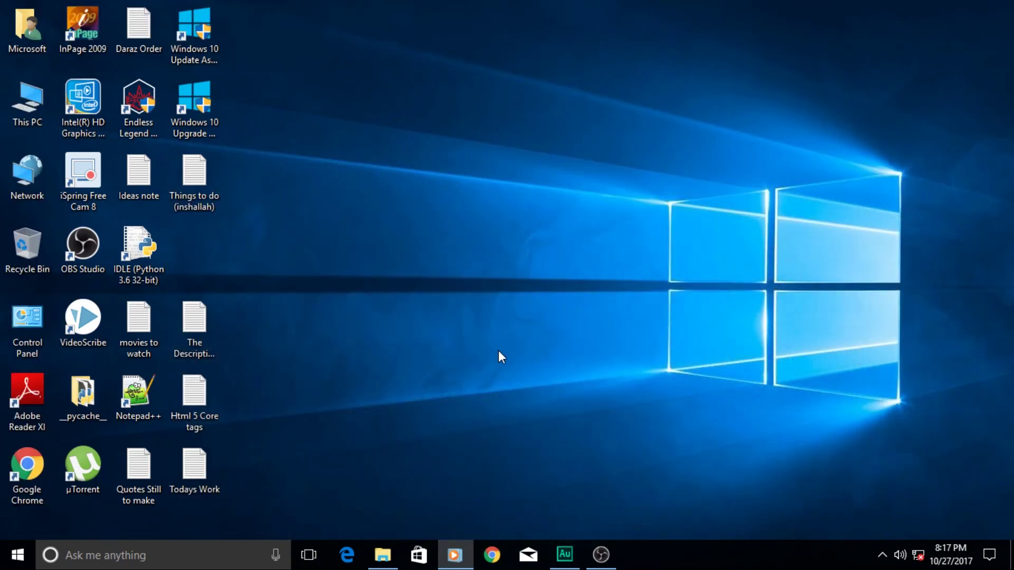